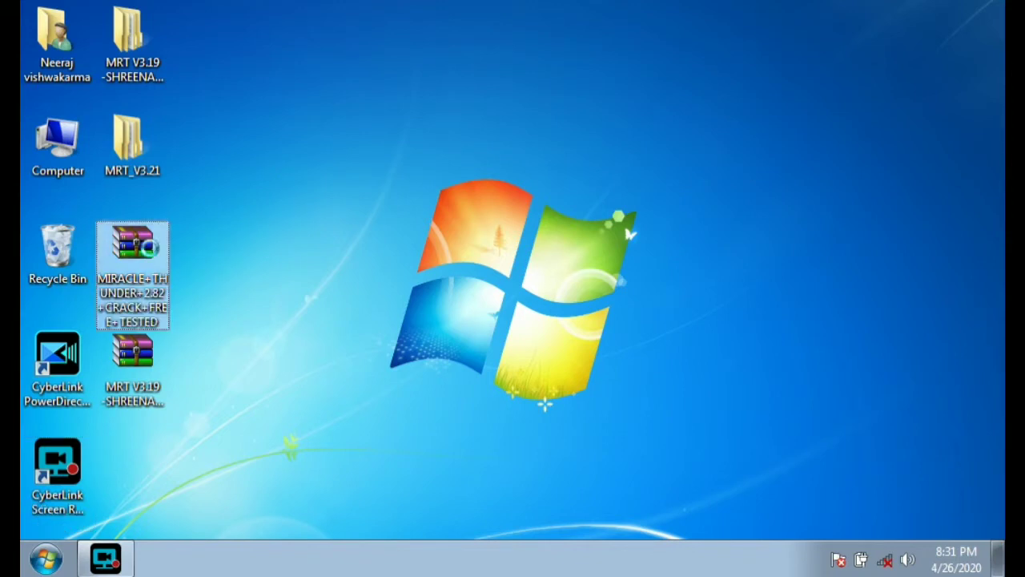
Open the MIRACLE+THUNDER+2.82+CRACK+FREE+TESTED archive from the desktop and run the Miracle Thunder installer inside it.
right_click(152, 254)
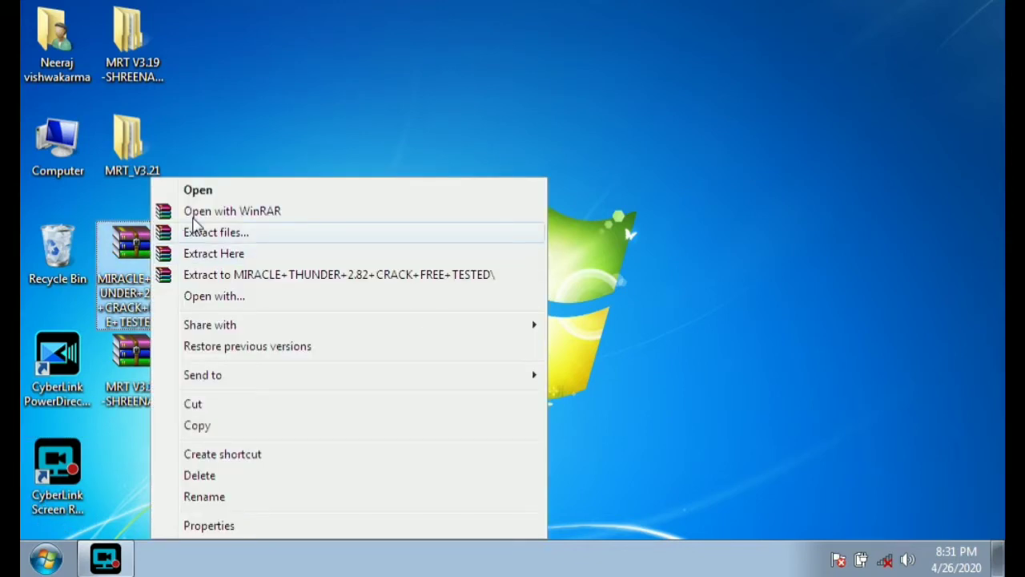
click(212, 192)
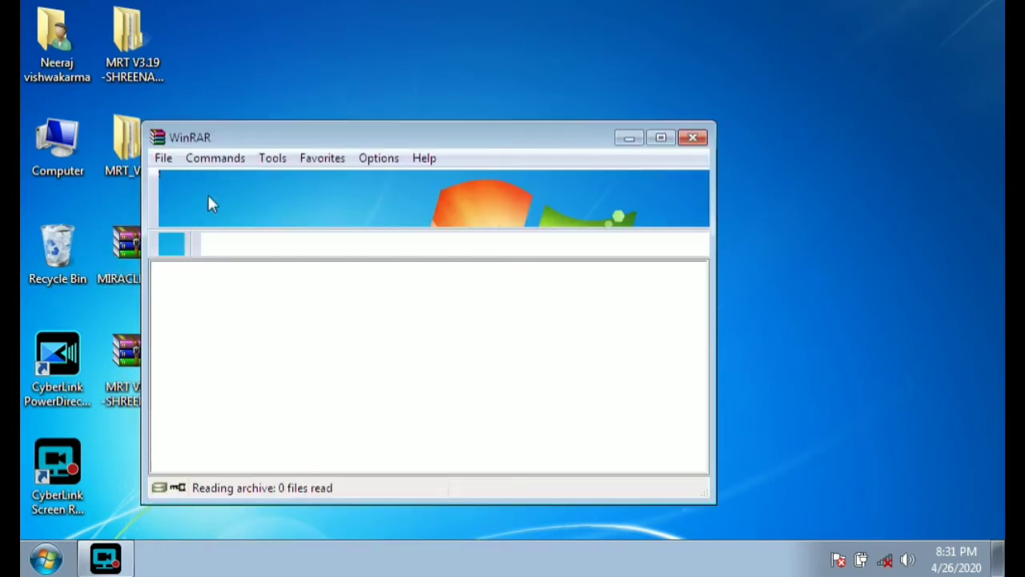
double_click(200, 310)
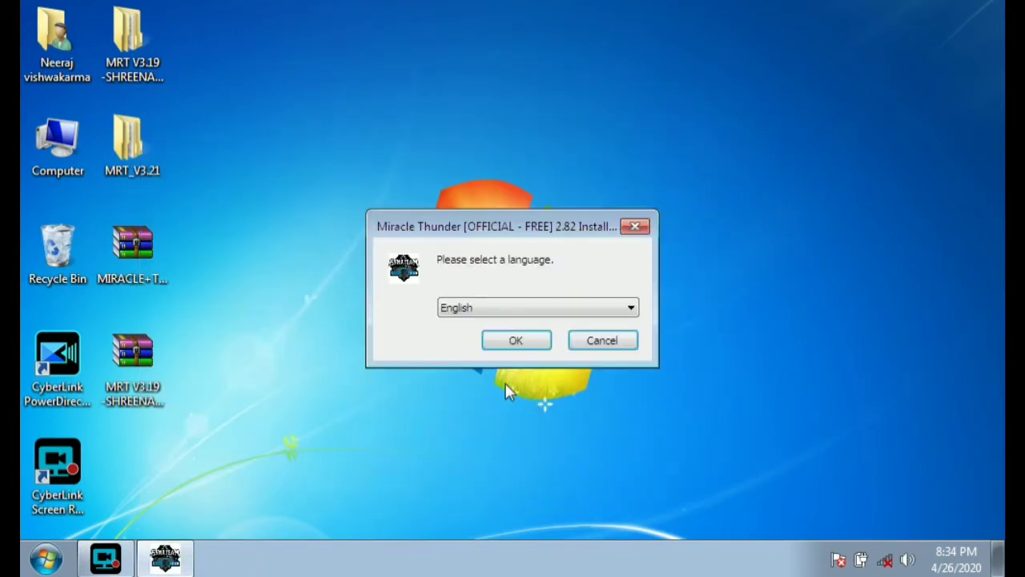
Install Miracle Thunder 2.82 in English with the default destination folder and a desktop icon, and finish the setup wizard.
click(510, 352)
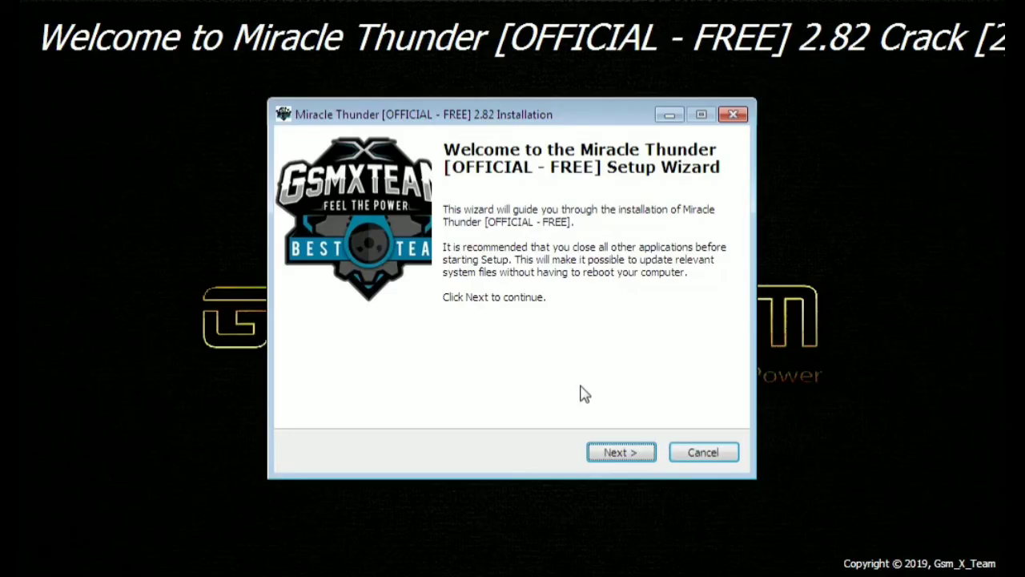
click(617, 461)
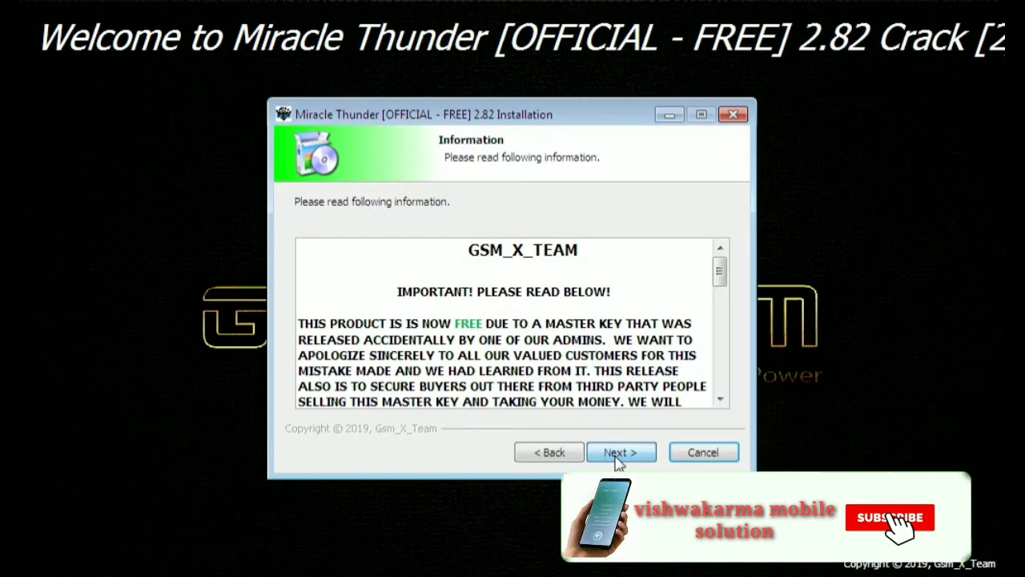
click(617, 461)
click(618, 461)
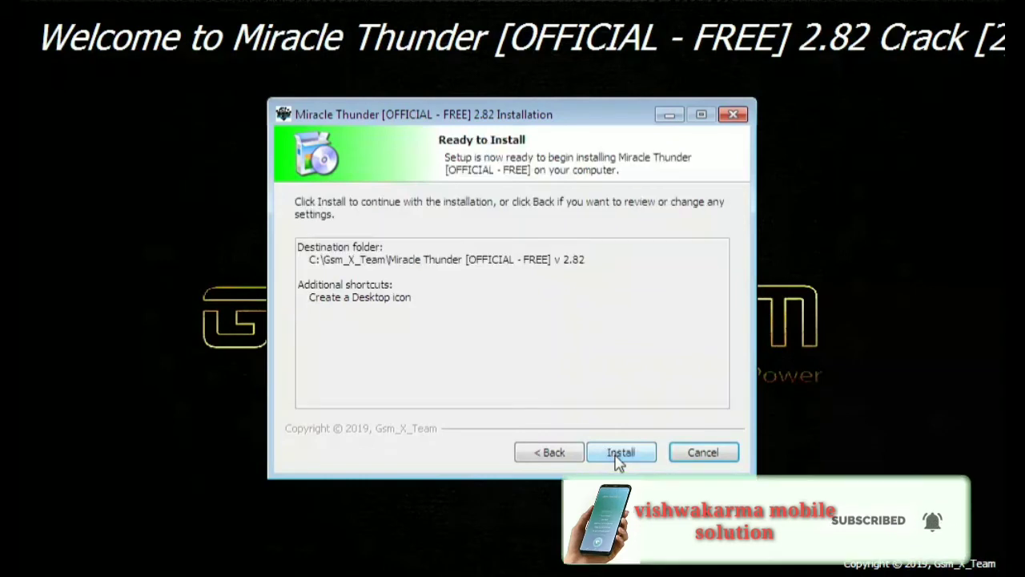
click(617, 461)
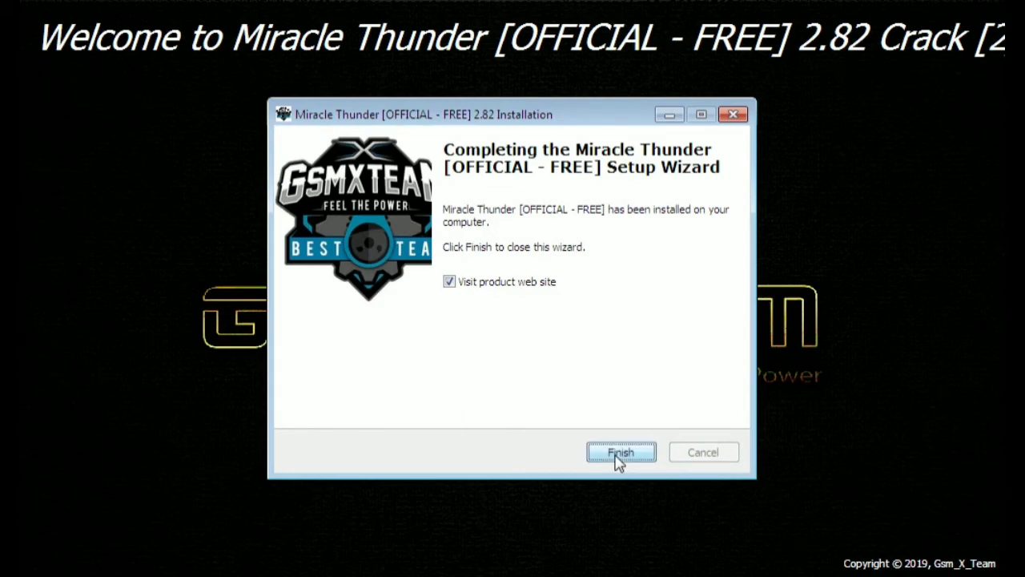
click(620, 452)
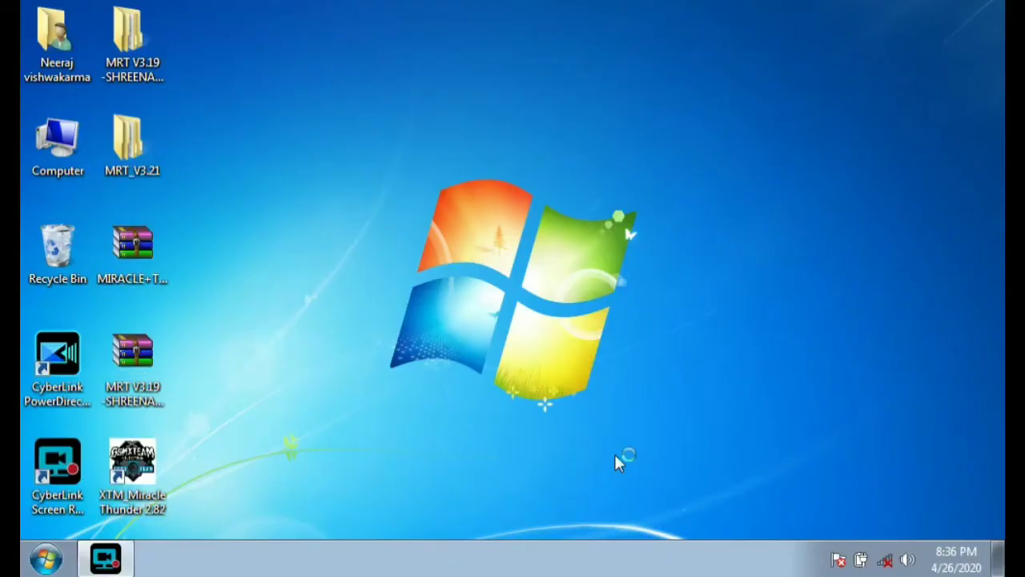
Refresh the desktop and close the Internet Explorer window opened by the installer.
right_click(468, 2)
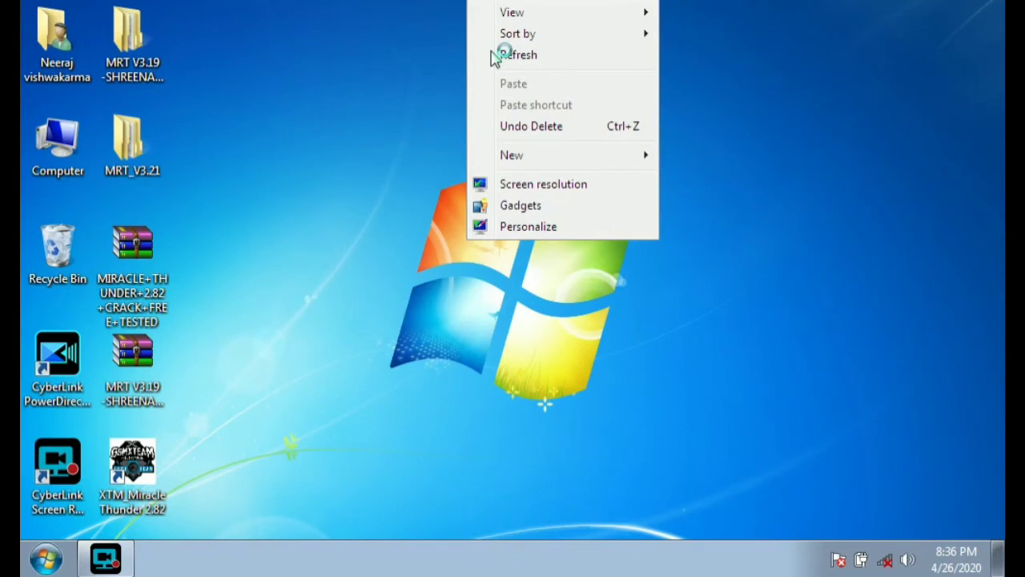
click(513, 55)
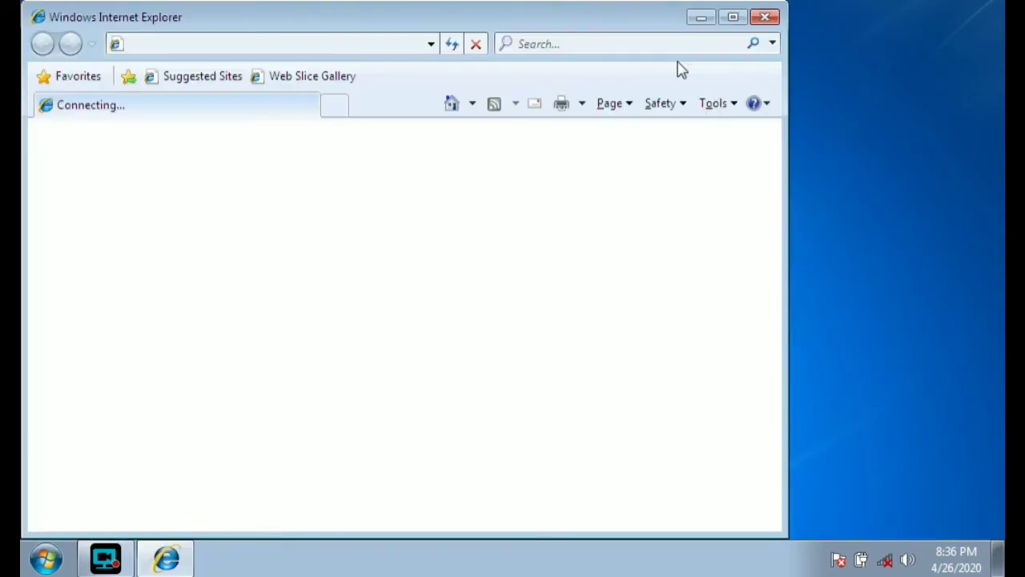
click(768, 21)
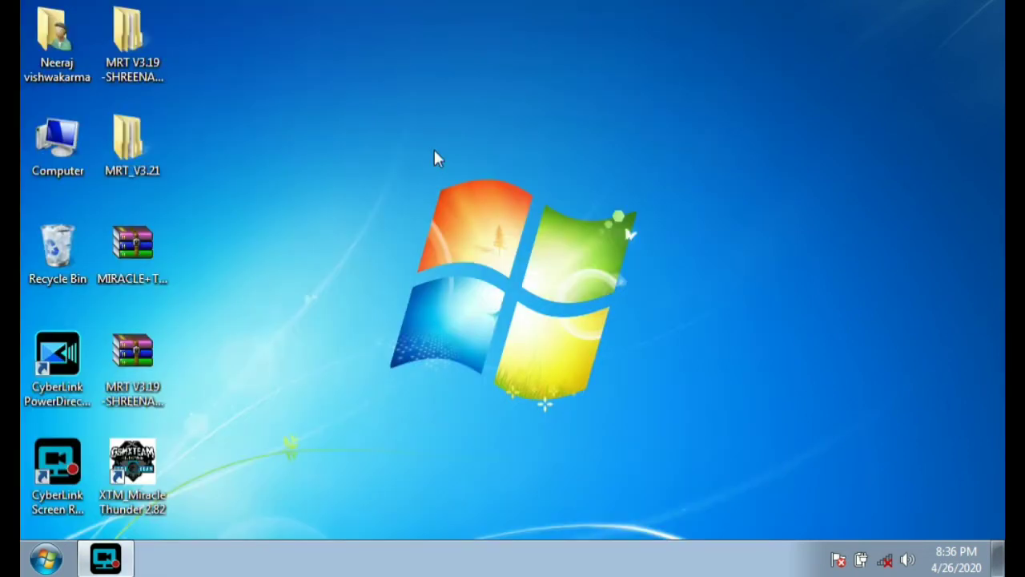
Launch Miracle Thunder 2.82 from its desktop shortcut and exit the program, confirming the closing prompt.
click(129, 490)
double_click(130, 490)
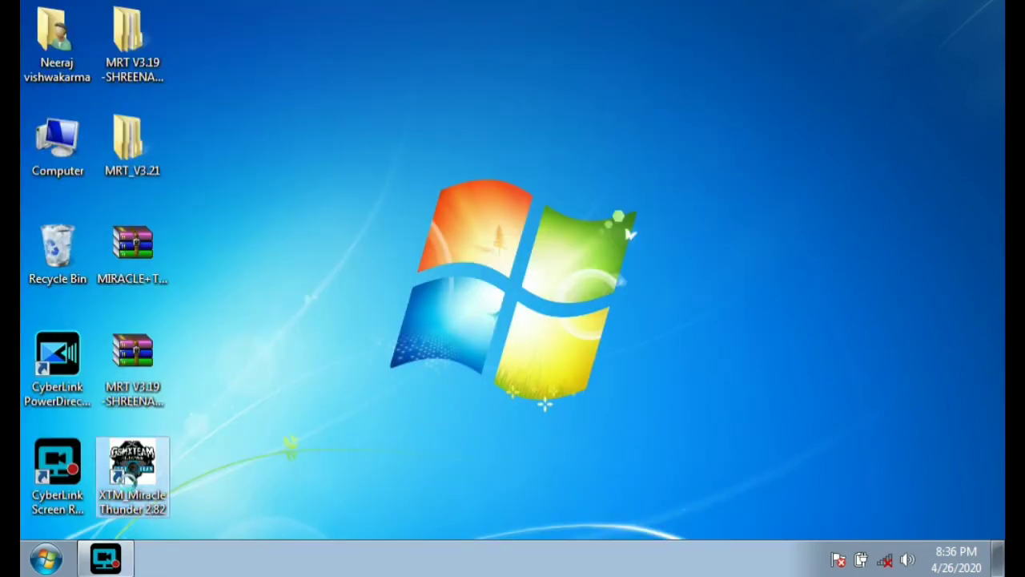
right_click(128, 479)
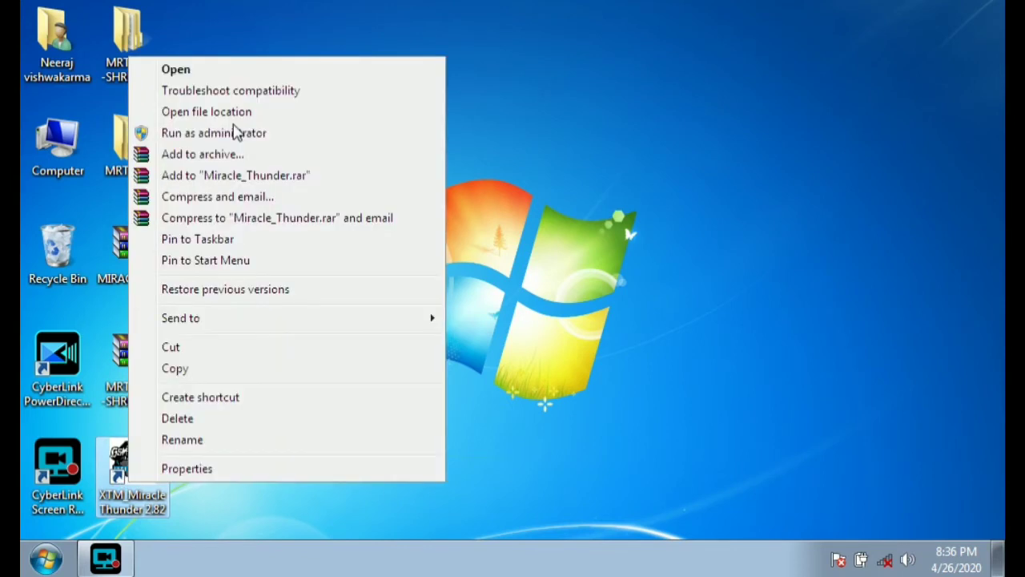
click(232, 78)
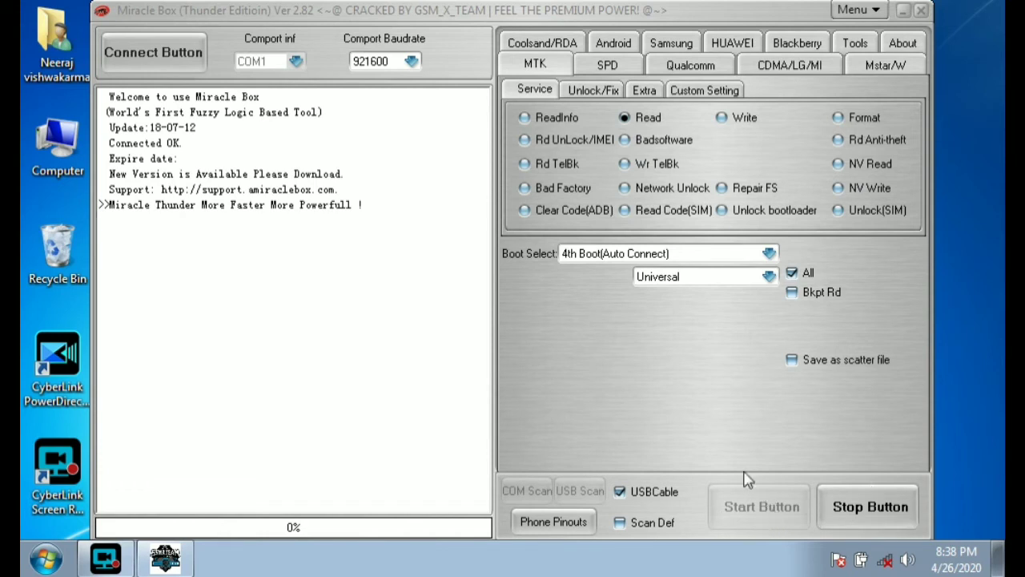
click(923, 8)
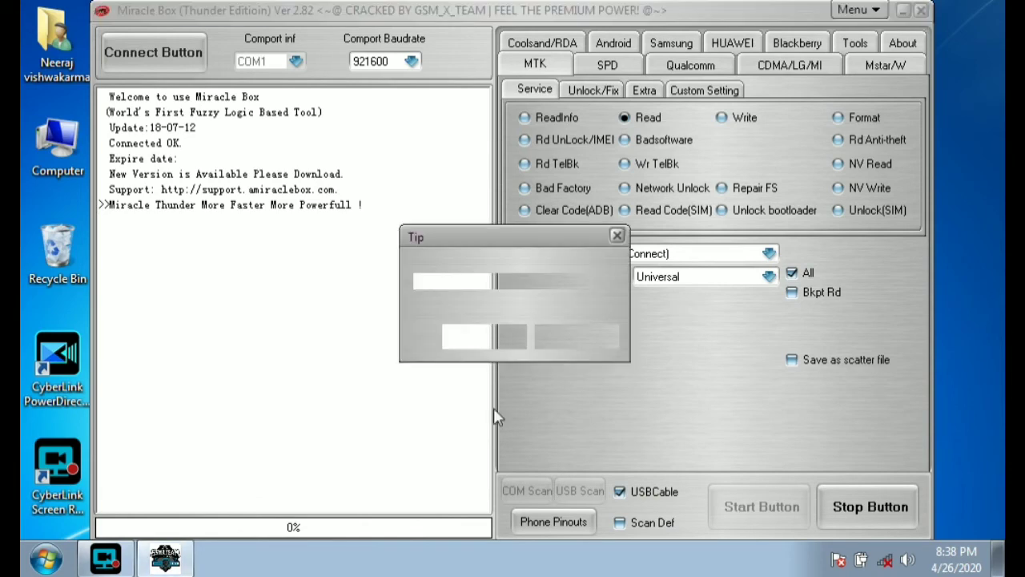
click(497, 339)
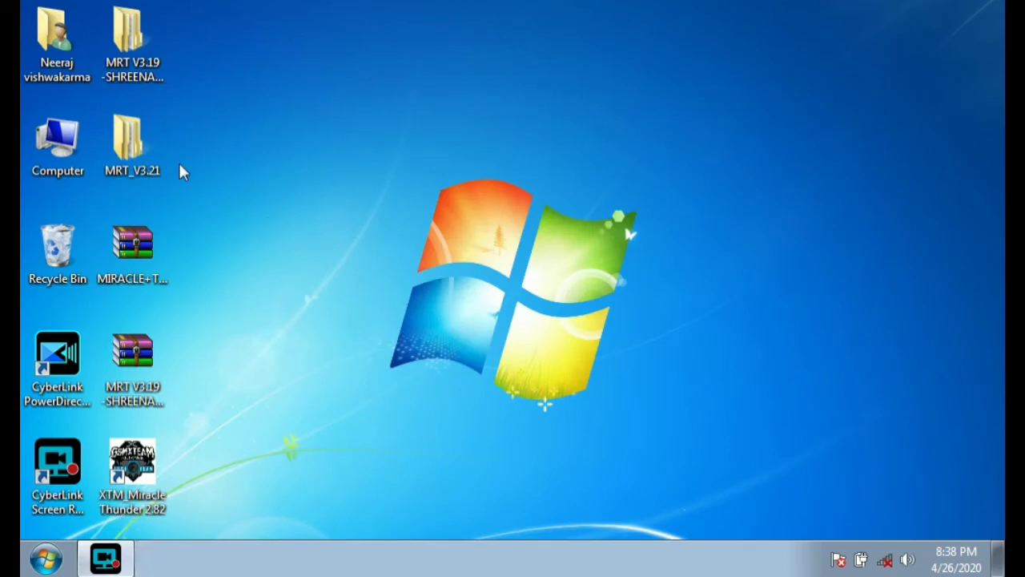
Open the file location of the XTM_Miracle Thunder 2.82 shortcut and go into its BOX_Data folder.
double_click(132, 477)
right_click(148, 481)
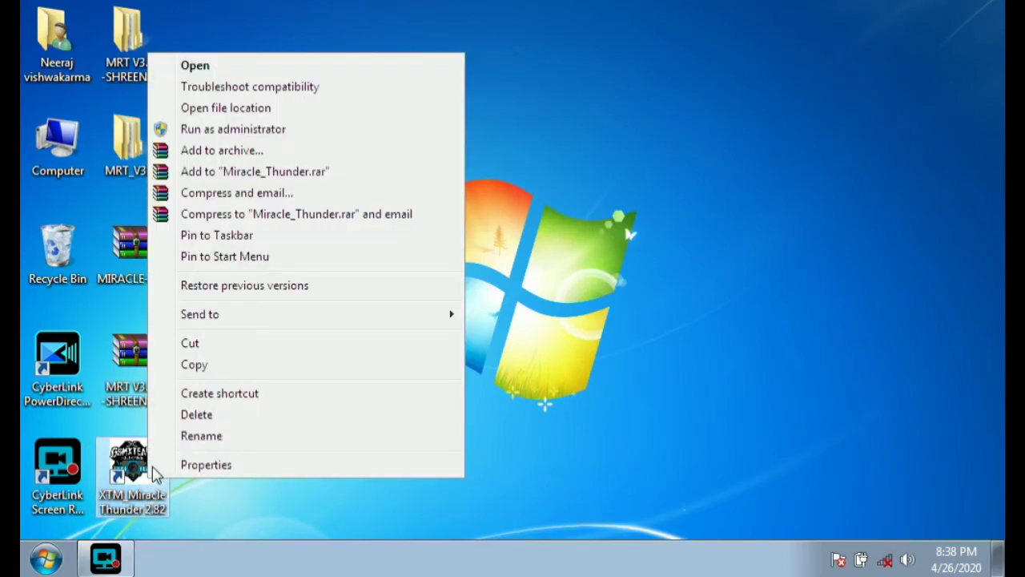
click(269, 112)
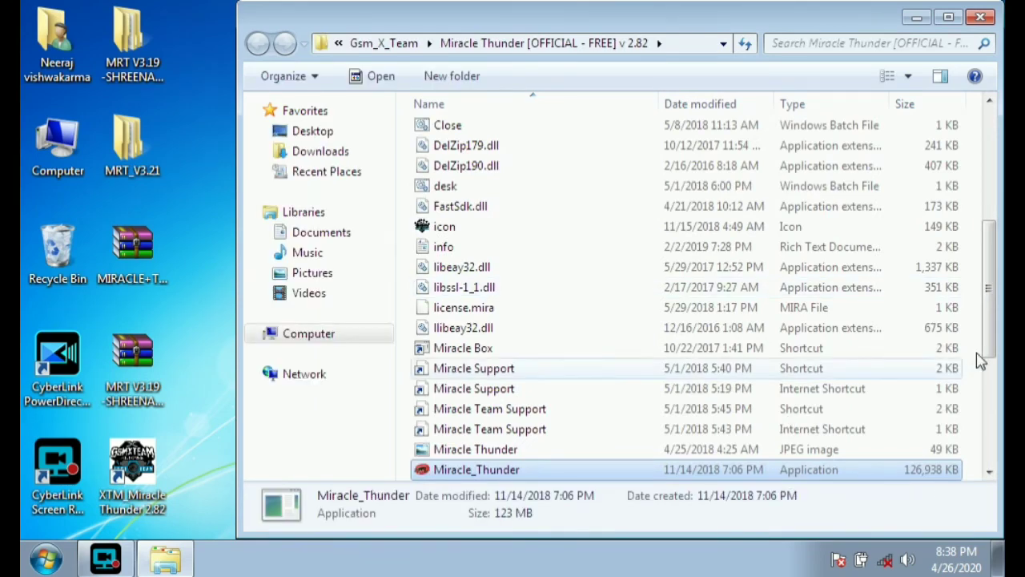
drag(991, 337, 992, 214)
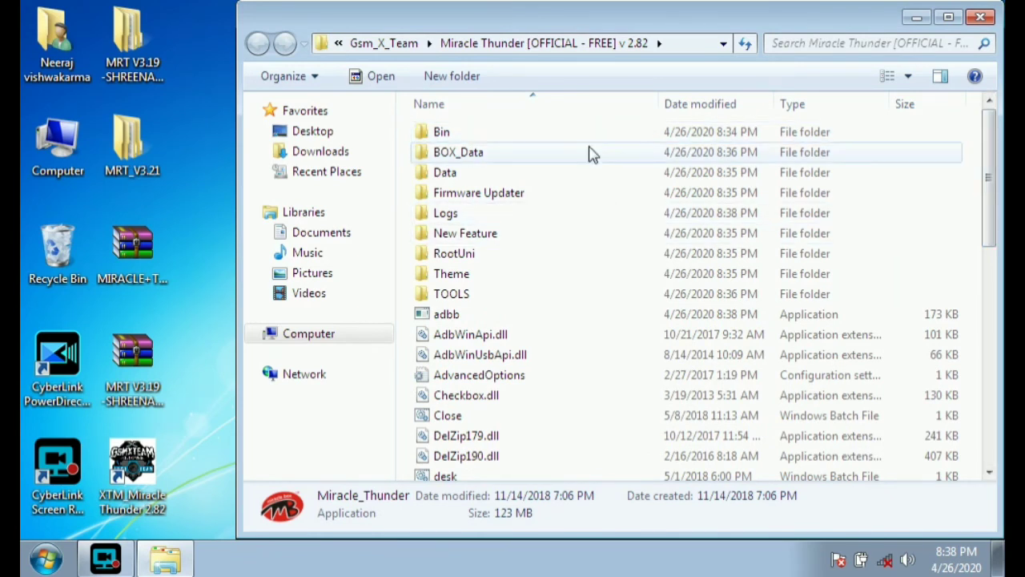
double_click(571, 160)
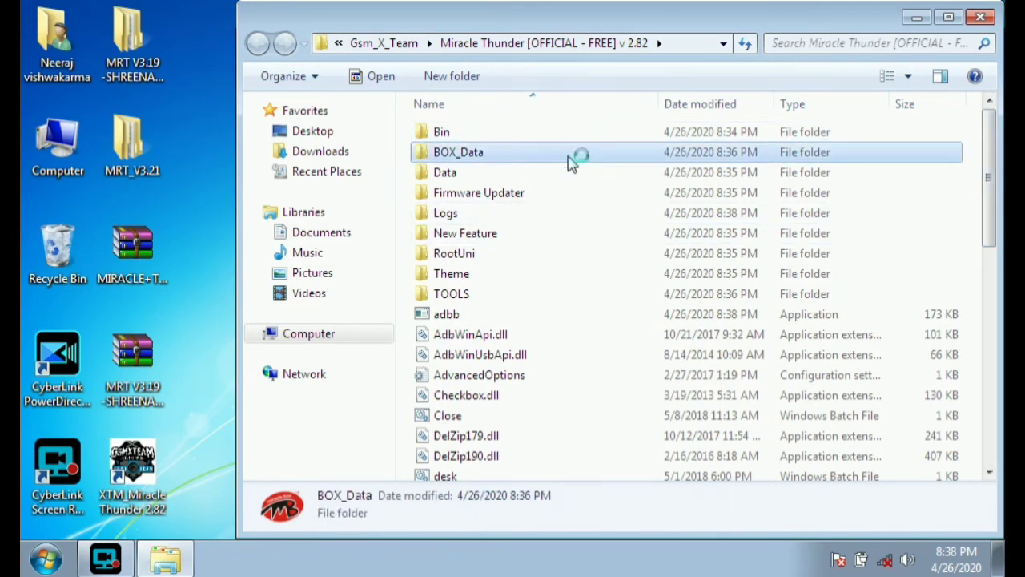
right_click(551, 156)
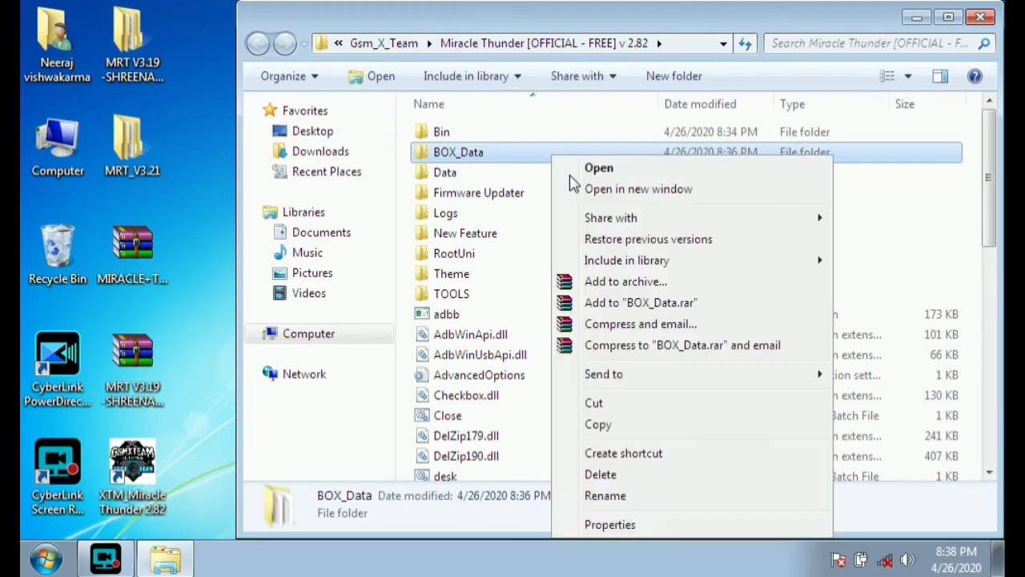
click(570, 175)
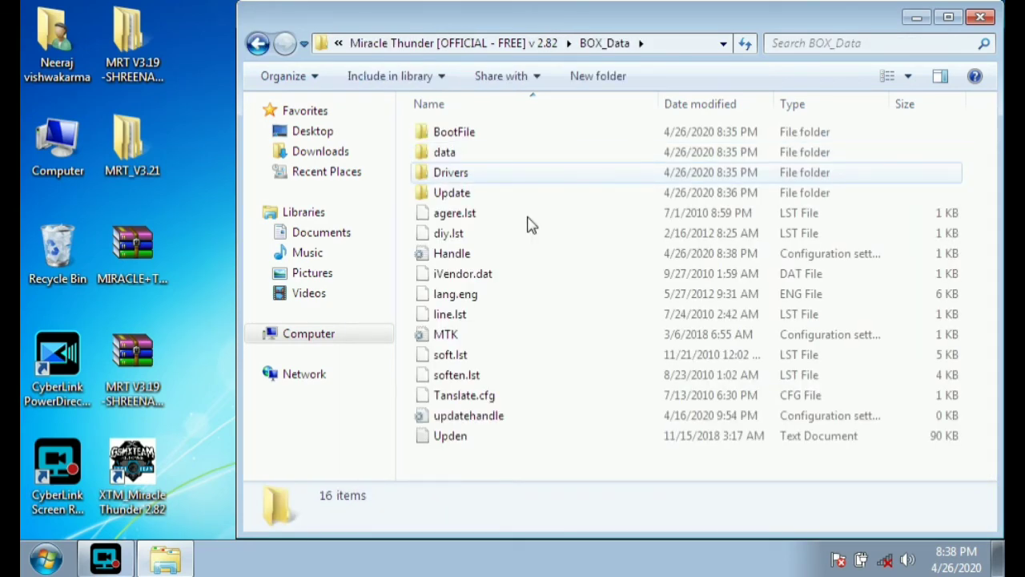
Open the data folder inside BOX_Data and delete the Handle configuration settings file to the Recycle Bin.
click(496, 150)
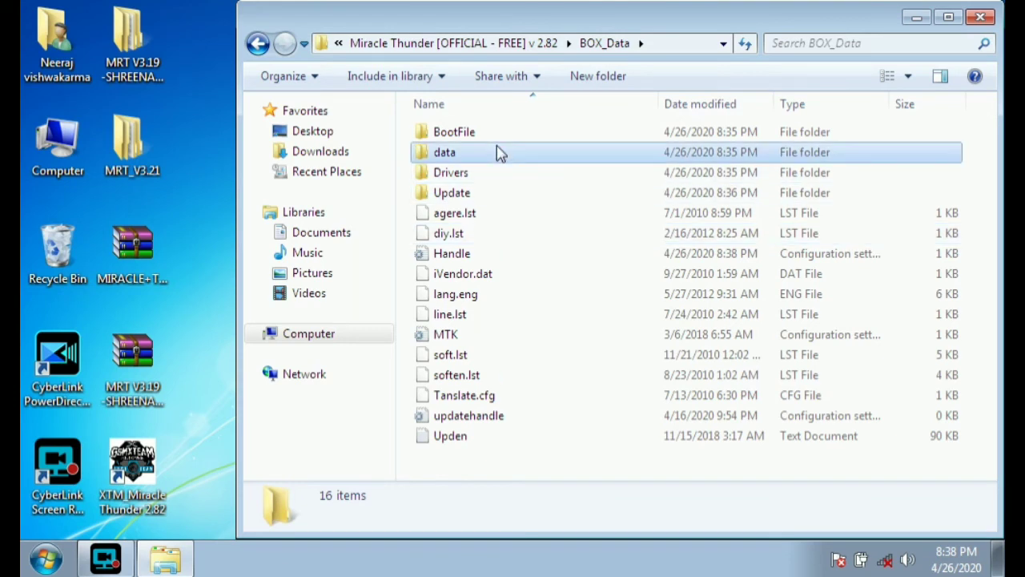
right_click(497, 150)
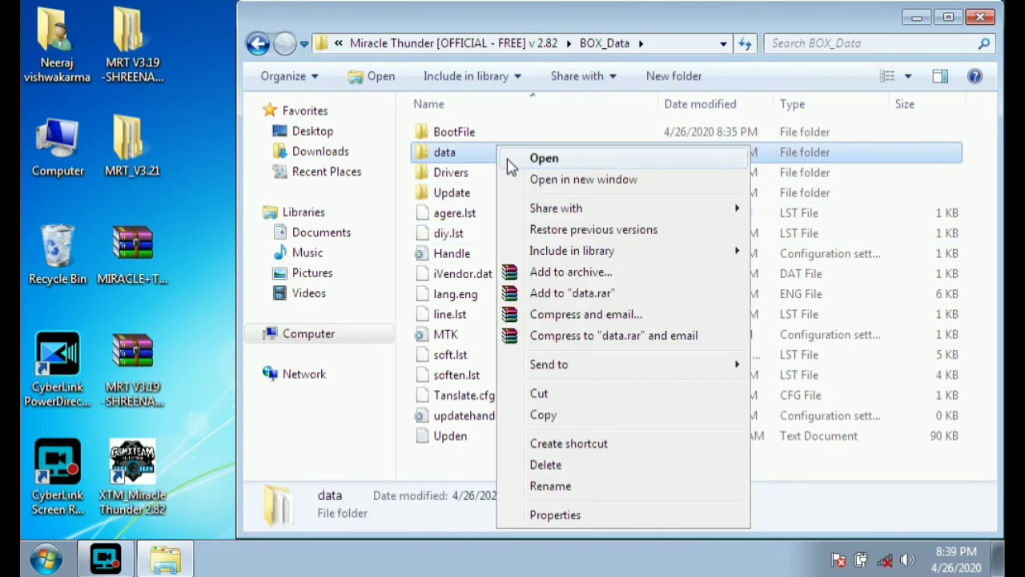
click(544, 158)
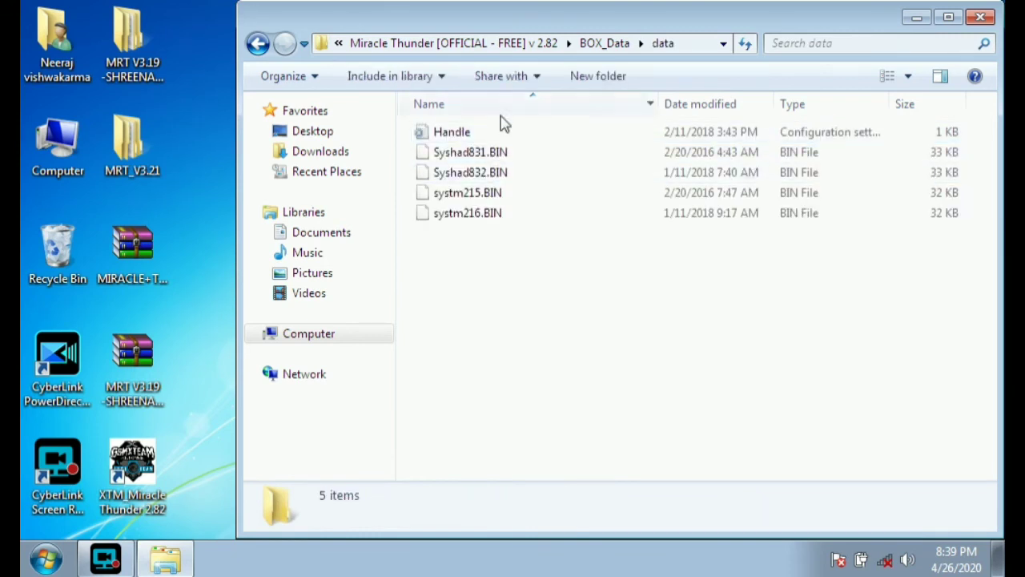
click(498, 134)
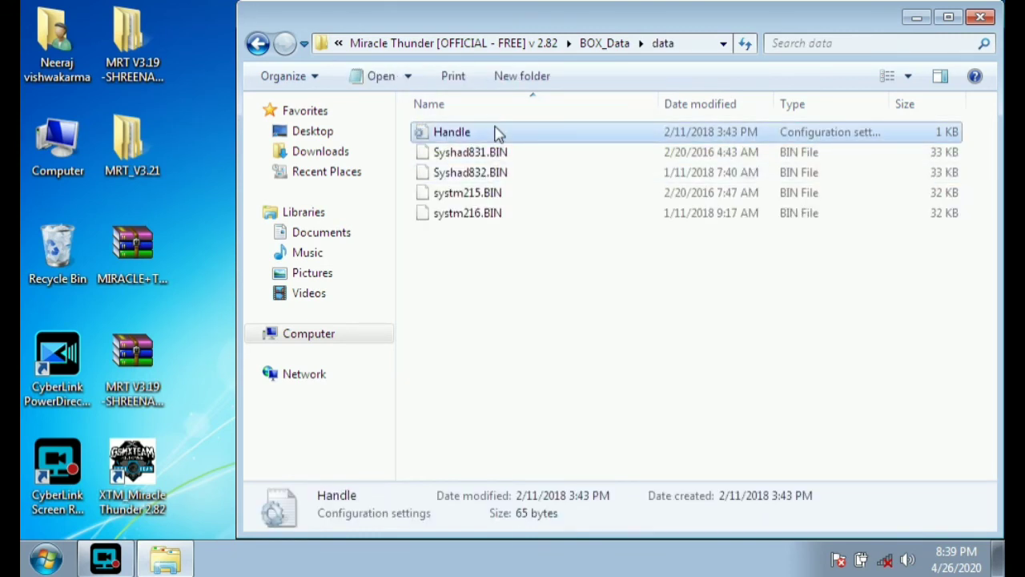
right_click(498, 134)
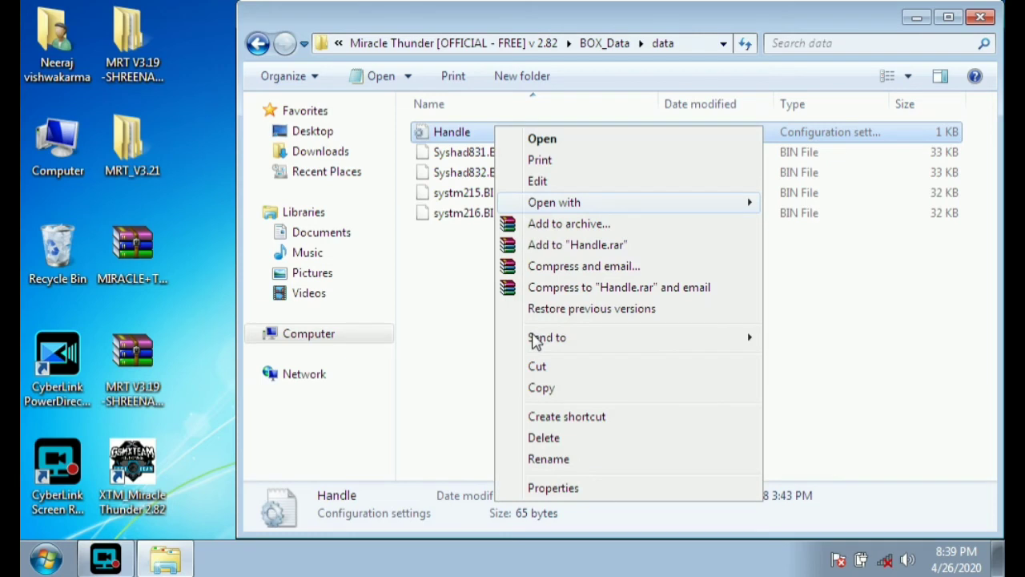
click(544, 438)
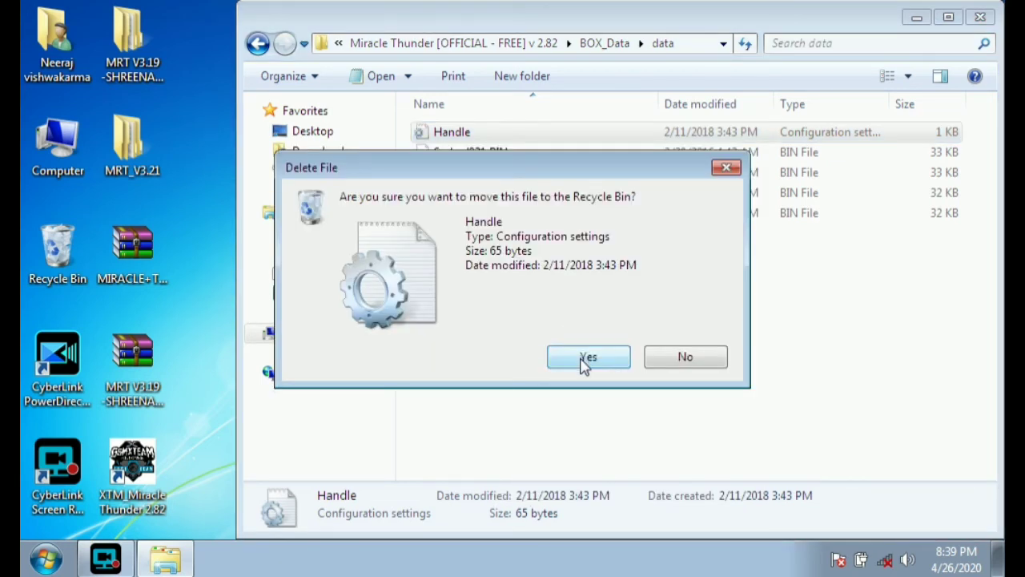
click(587, 358)
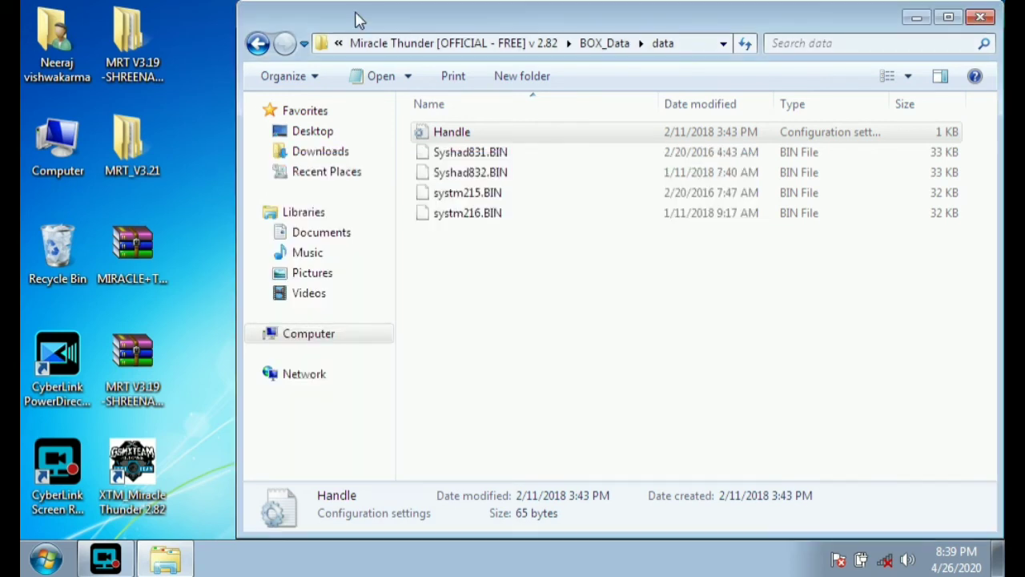
Return to the BOX_Data folder and delete its own Handle configuration settings file to the Recycle Bin.
click(260, 45)
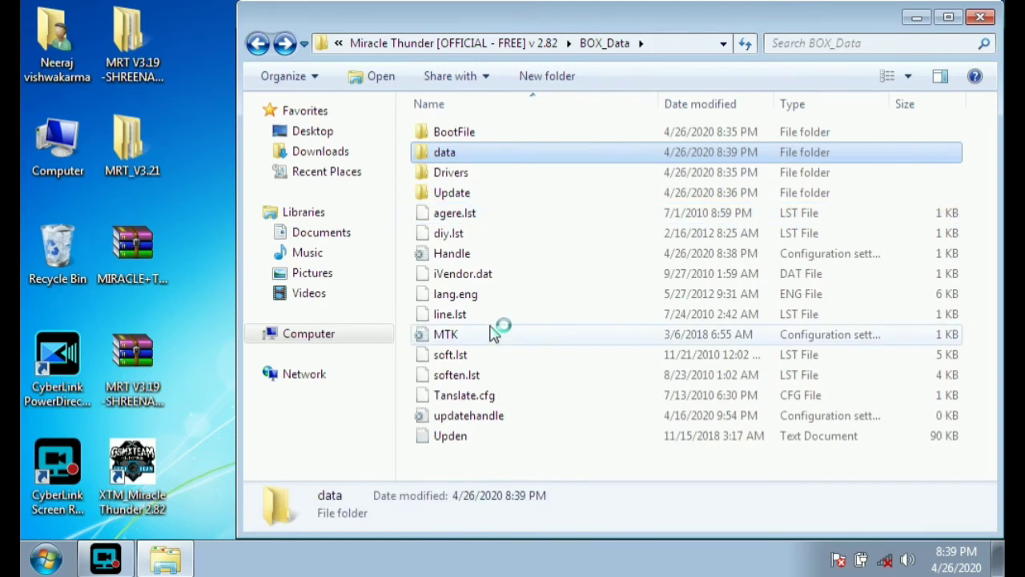
click(488, 254)
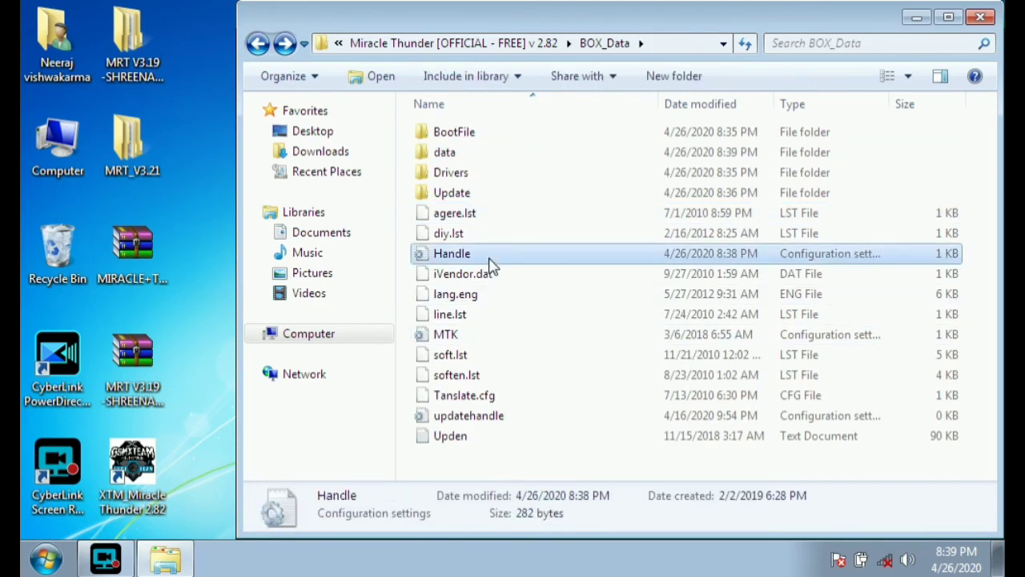
right_click(487, 259)
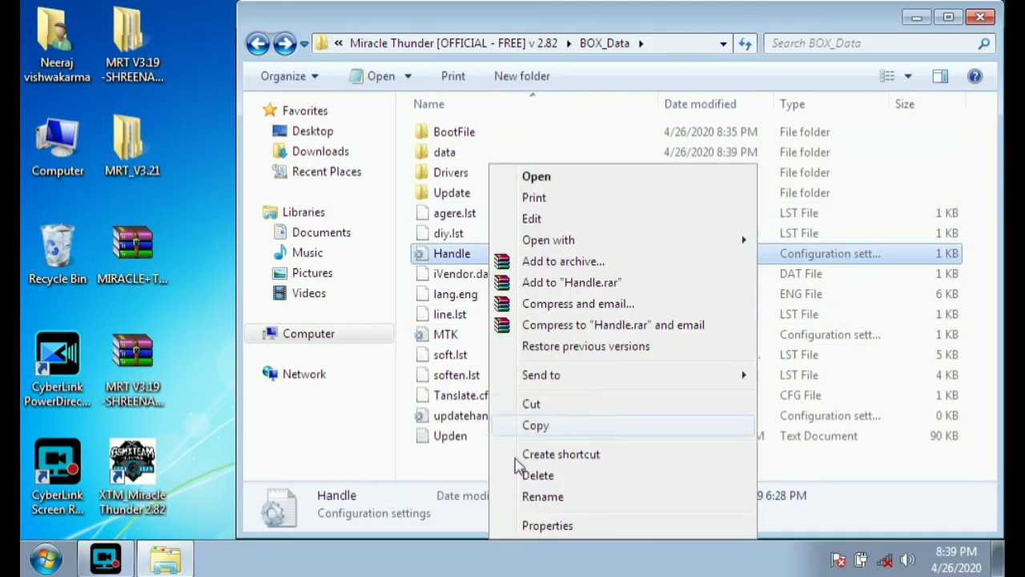
click(519, 477)
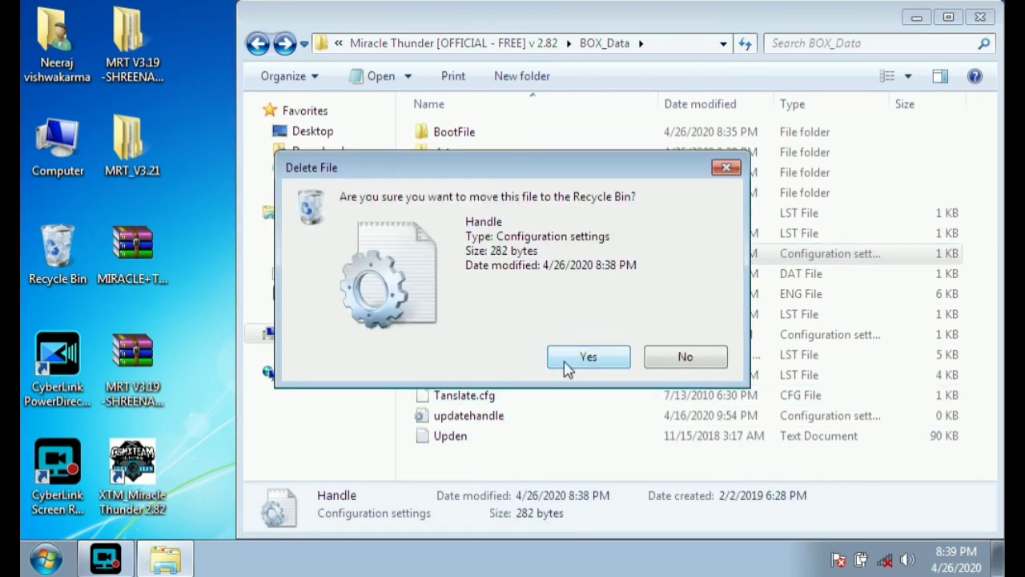
click(567, 367)
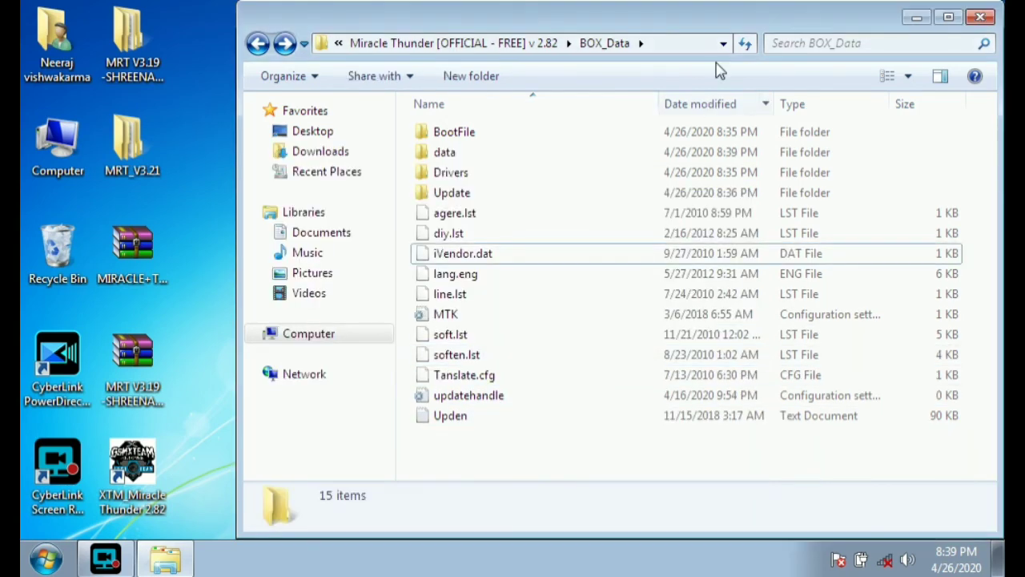
drag(667, 29, 597, 34)
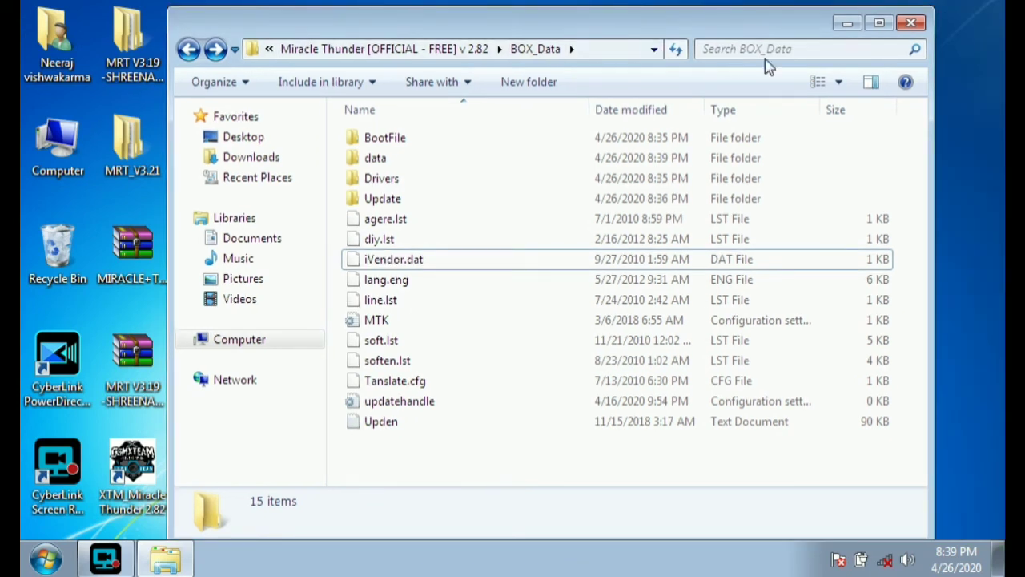
Close the BOX_Data folder window and launch Miracle Thunder 2.82 again from its XTM desktop shortcut.
click(913, 24)
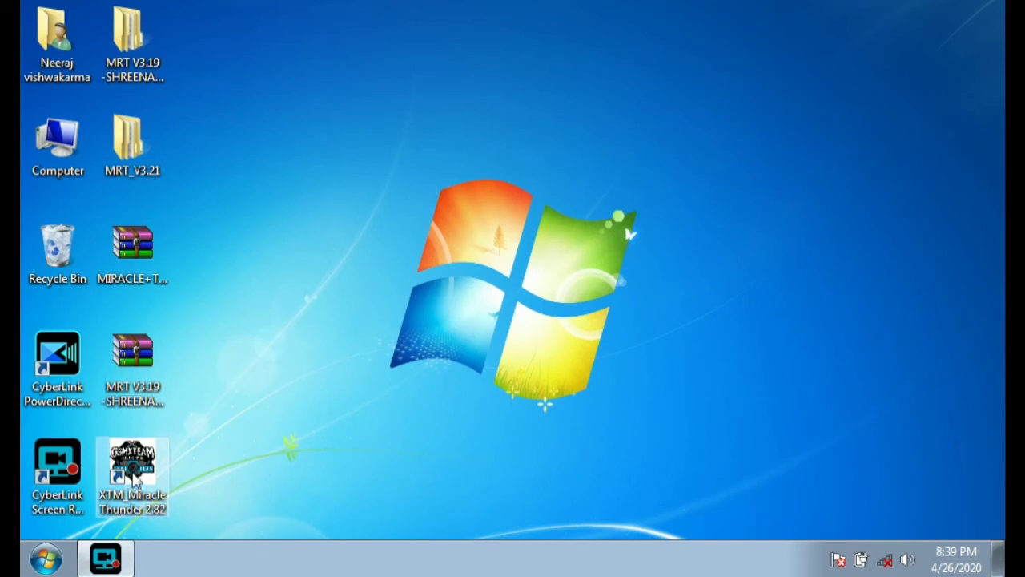
click(133, 477)
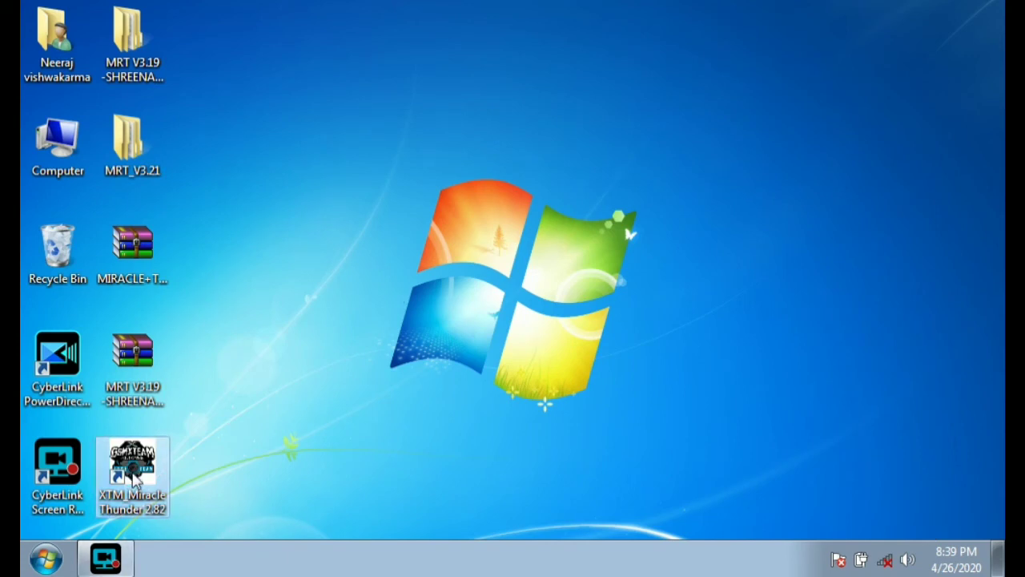
right_click(133, 477)
click(235, 61)
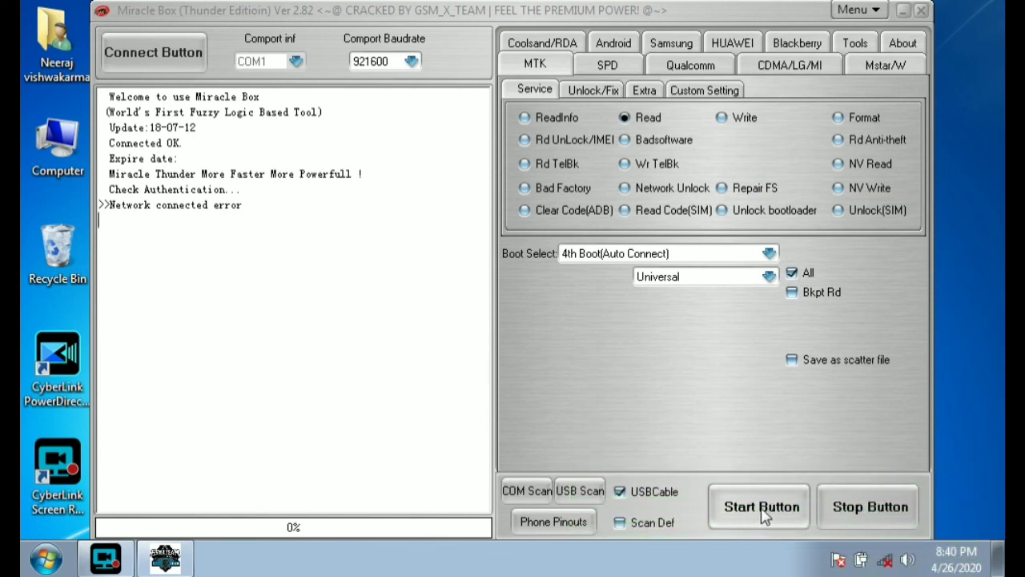
Start the MTK Read operation with 4th Boot(Auto Connect) and Universal selected, and stop it while it waits for the USB port.
click(763, 512)
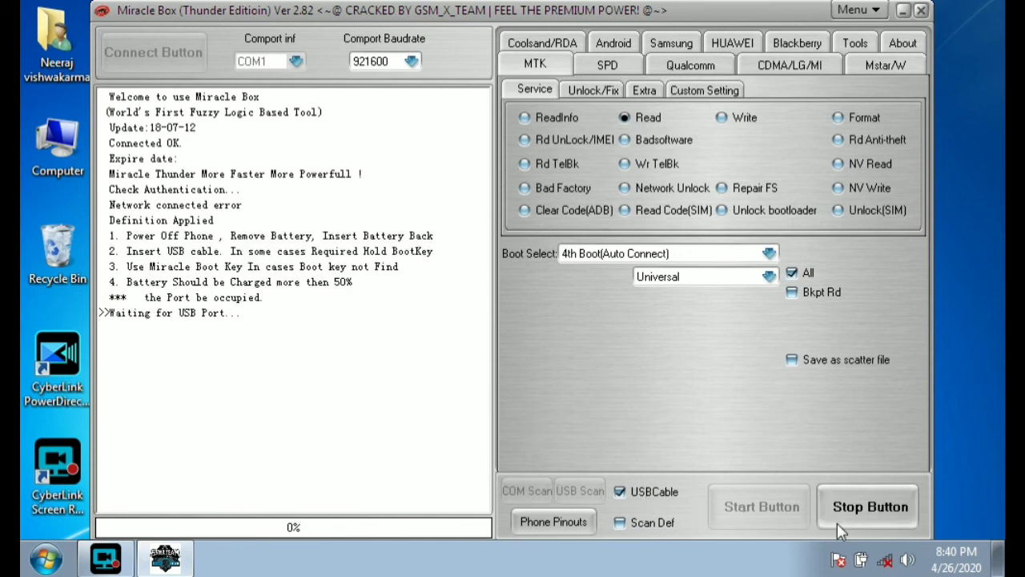
click(858, 514)
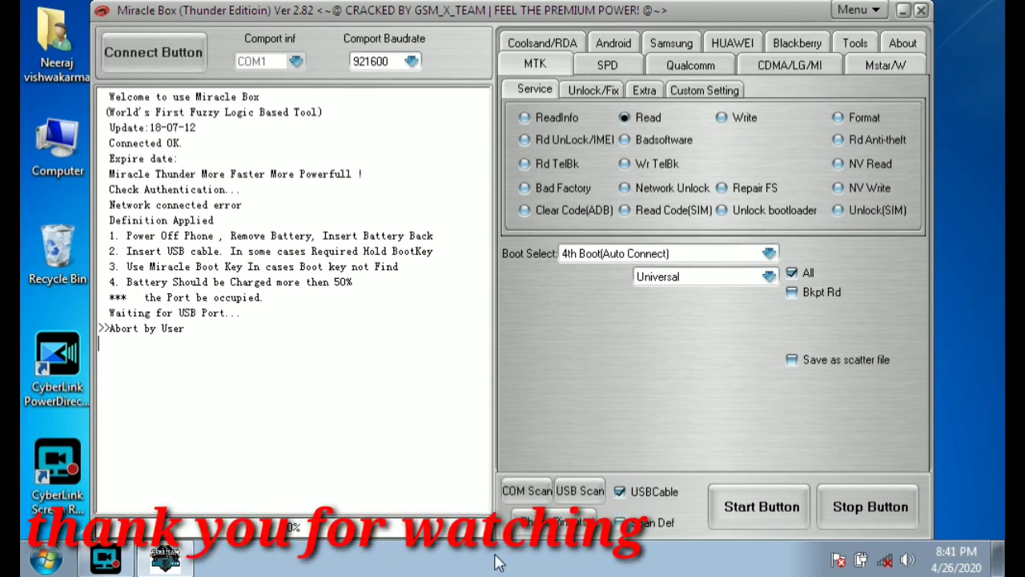
click(116, 566)
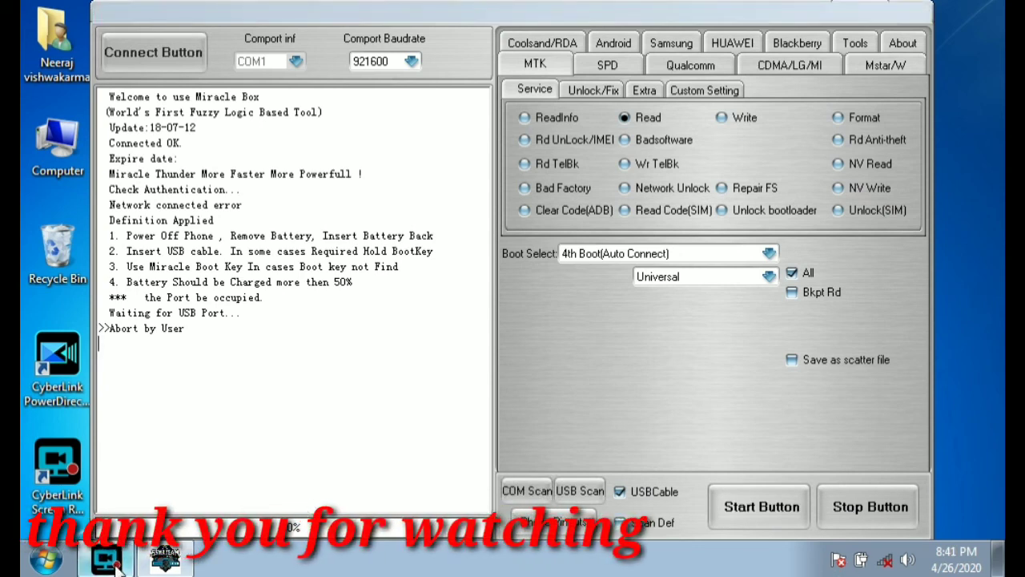